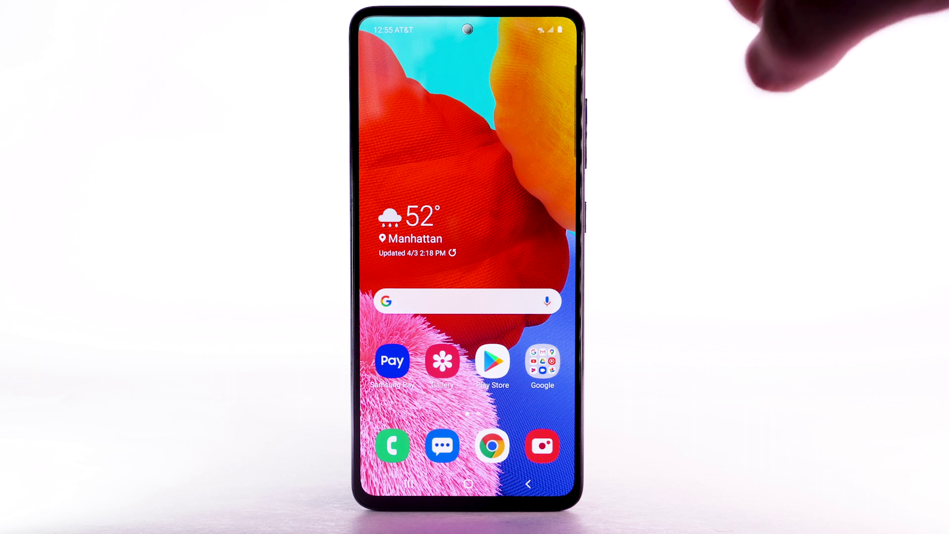
# Go from the quick settings panel to Settings > General management > Reset
pyautogui.moveTo(426, 30); pyautogui.dragTo(445, 222)
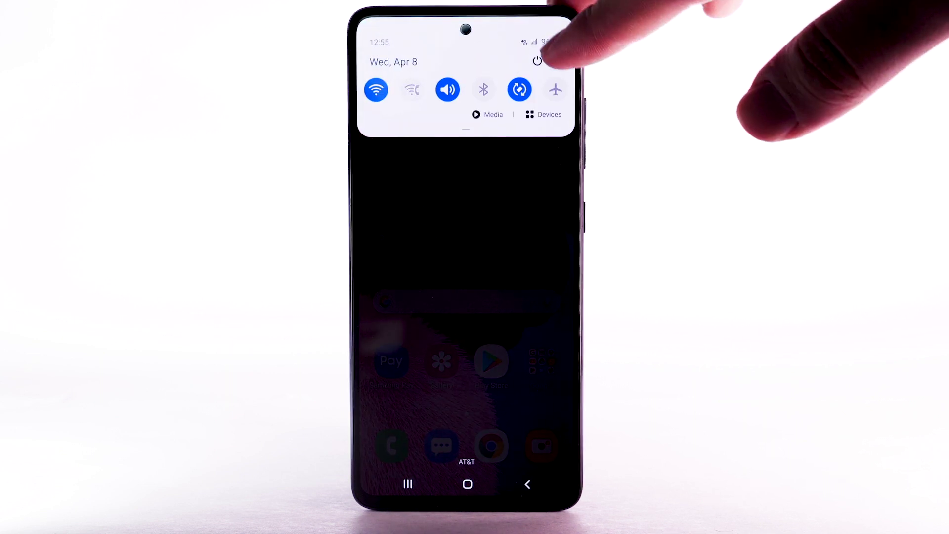
pyautogui.click(561, 61)
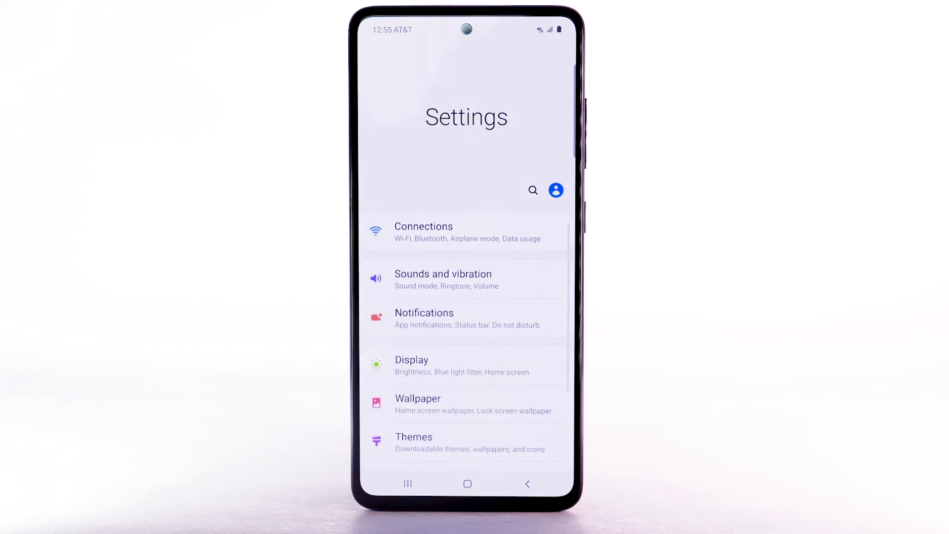
pyautogui.moveTo(445, 308); pyautogui.dragTo(408, 256)
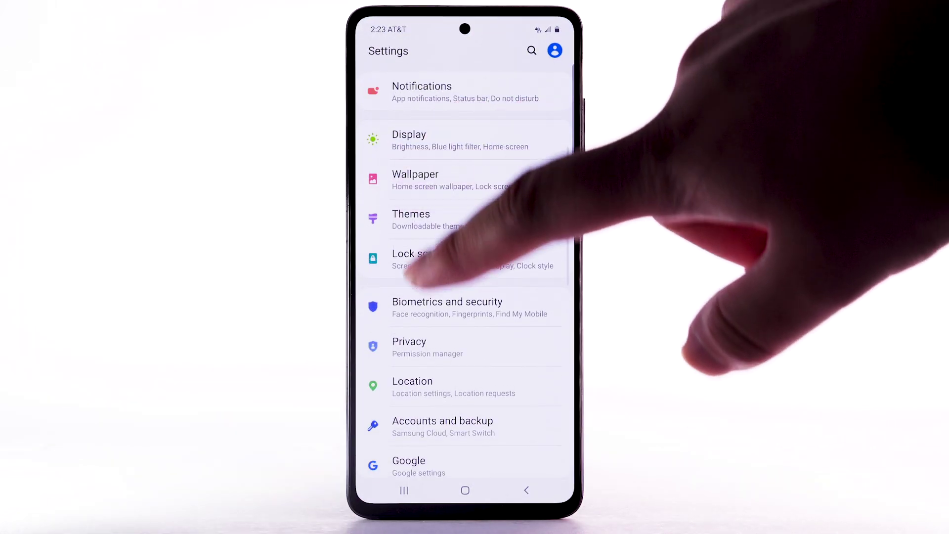
pyautogui.moveTo(435, 222); pyautogui.dragTo(371, 116)
pyautogui.moveTo(434, 315); pyautogui.dragTo(403, 124)
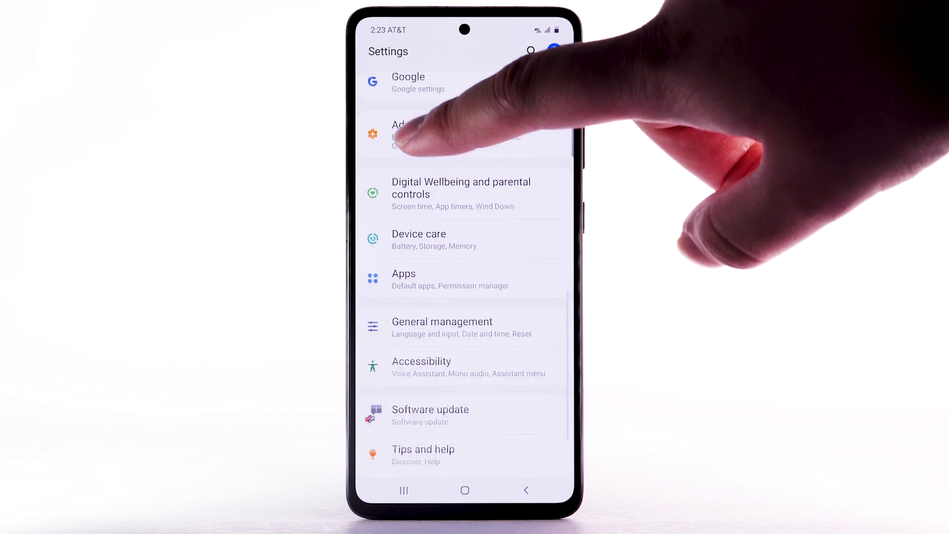
pyautogui.click(424, 302)
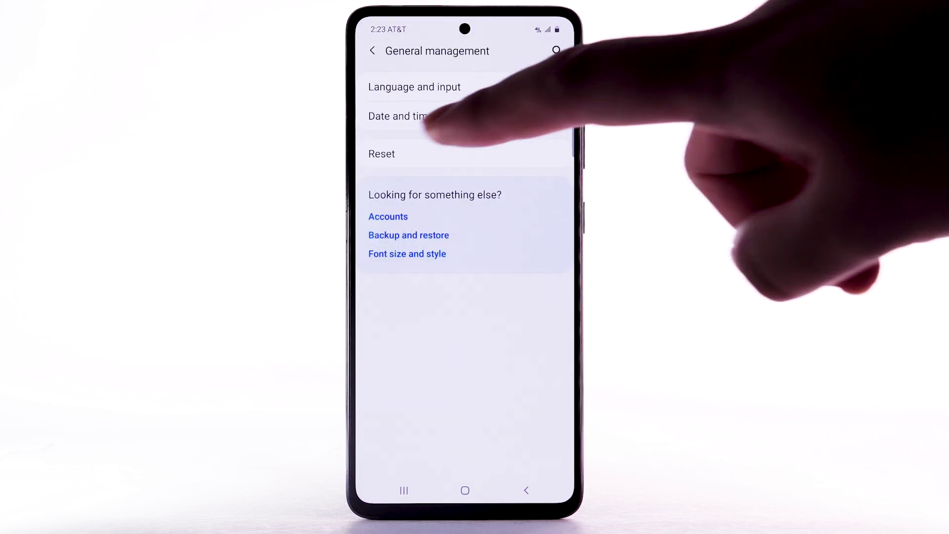
pyautogui.click(393, 154)
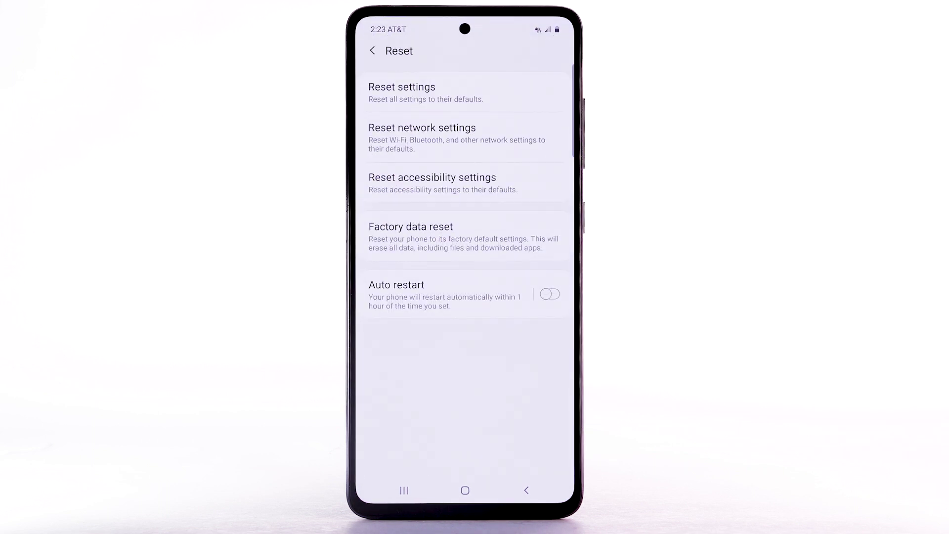
# Run Factory data reset and confirm with Delete all to erase the phone
pyautogui.click(416, 230)
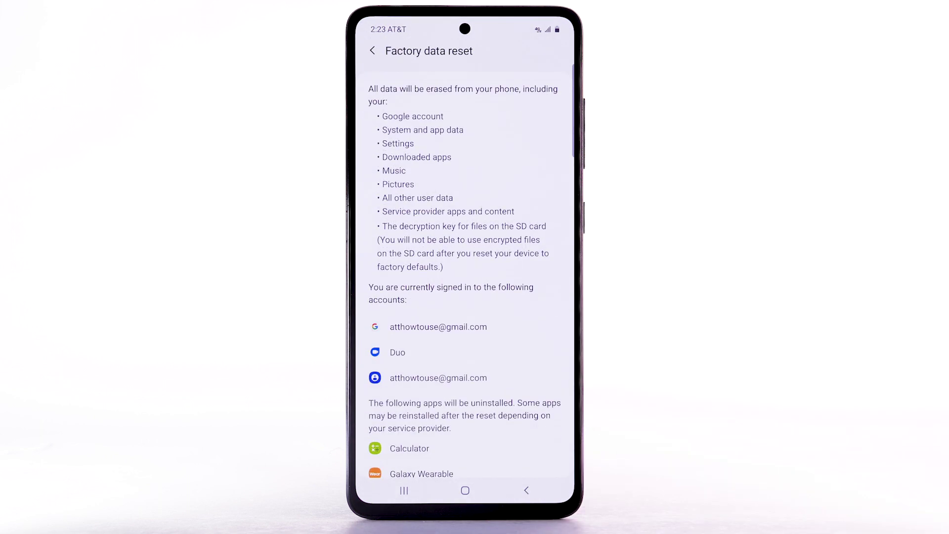
pyautogui.moveTo(456, 339); pyautogui.dragTo(474, 90)
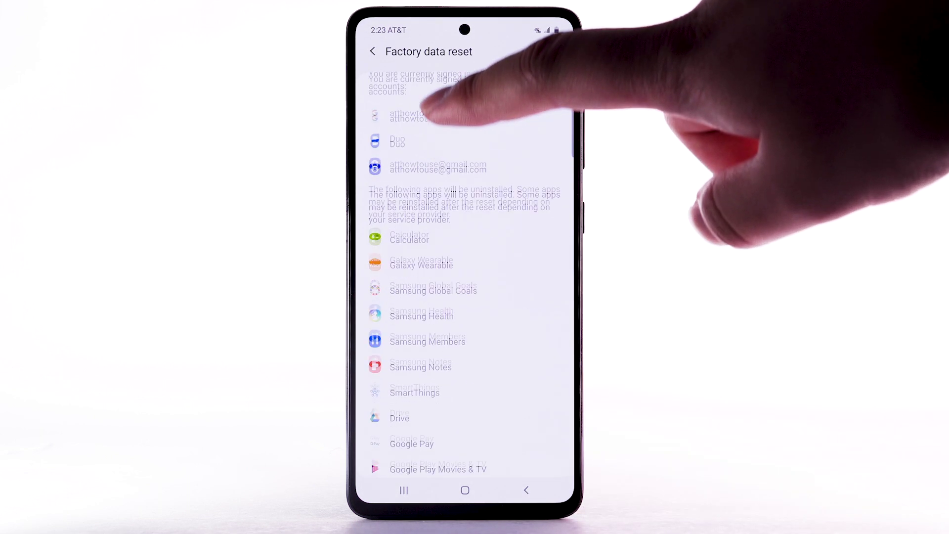
pyautogui.moveTo(438, 250); pyautogui.dragTo(445, 75)
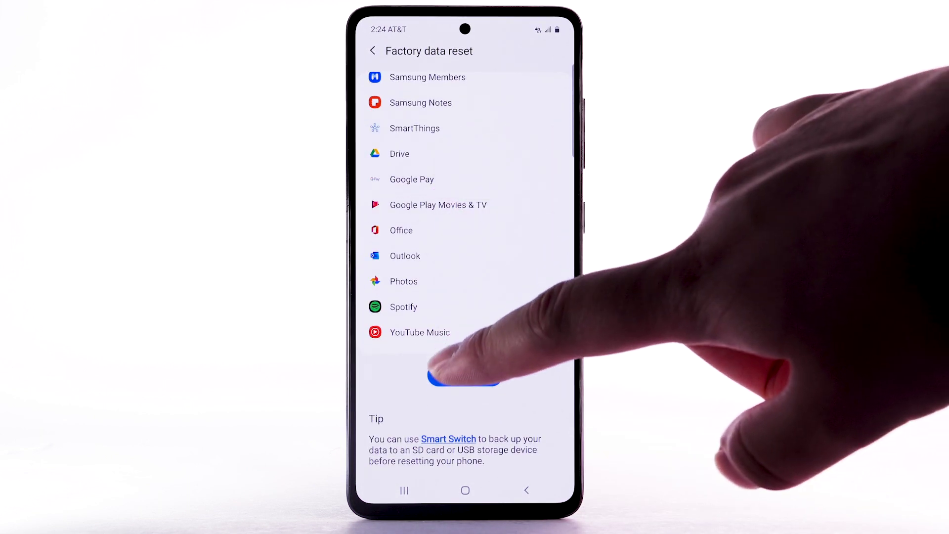
pyautogui.click(465, 374)
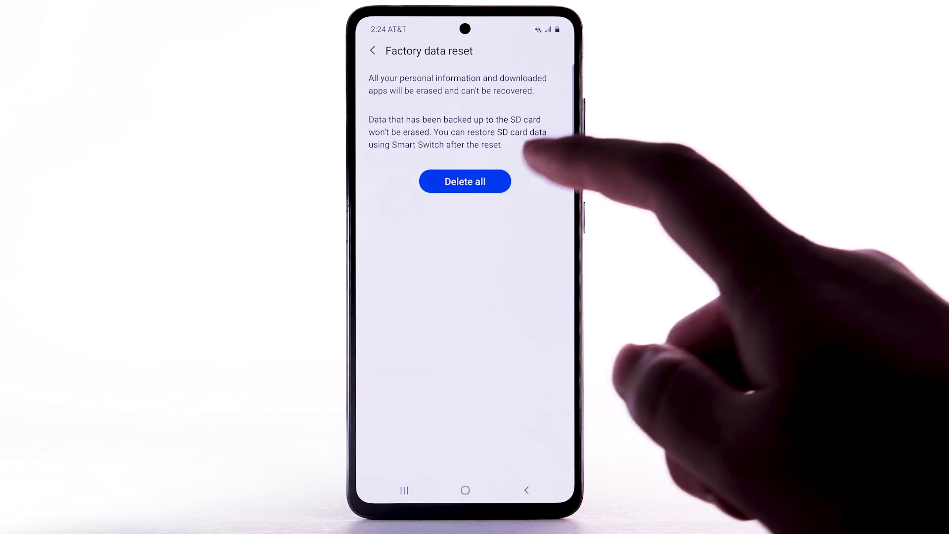
pyautogui.click(465, 180)
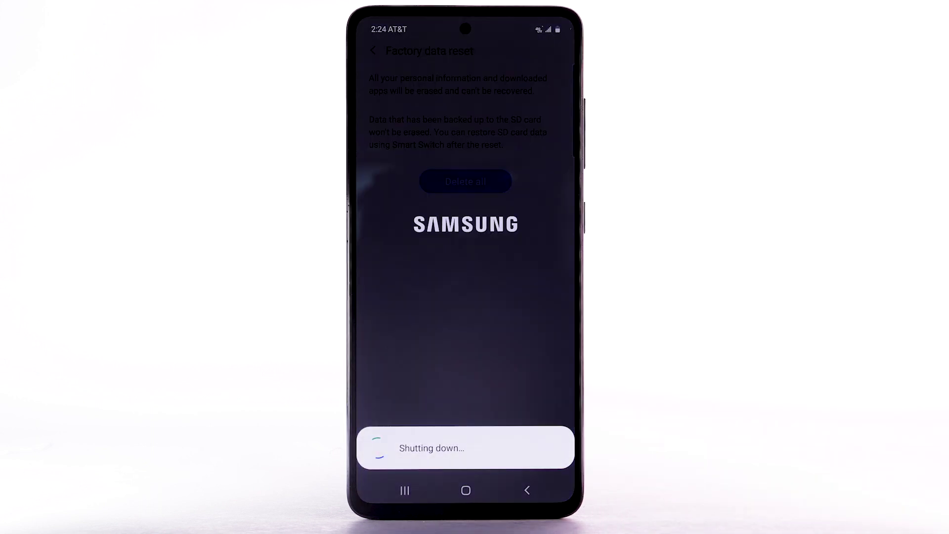